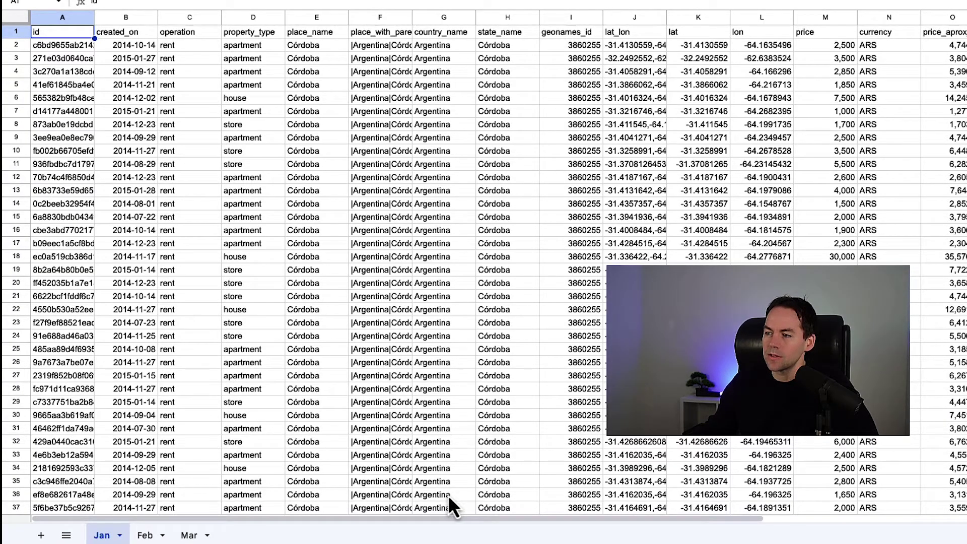
Scroll across the Jan sheet's columns and back, then view the Feb and Mar sheets.
{"action": "left_click_drag", "start_coordinate": [486, 518], "coordinate": [906, 518]}
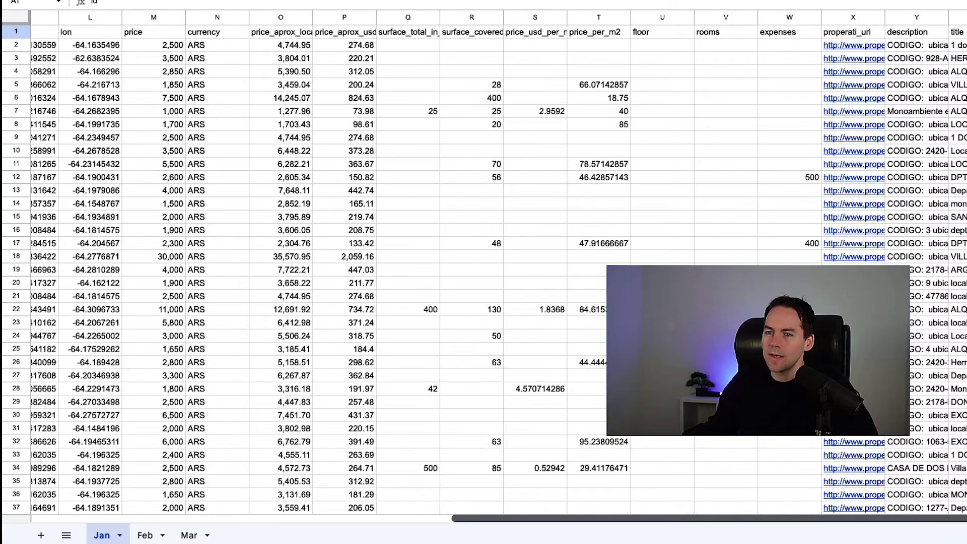
{"action": "scroll", "coordinate": [611, 460], "scroll_direction": "left", "scroll_amount": 15}
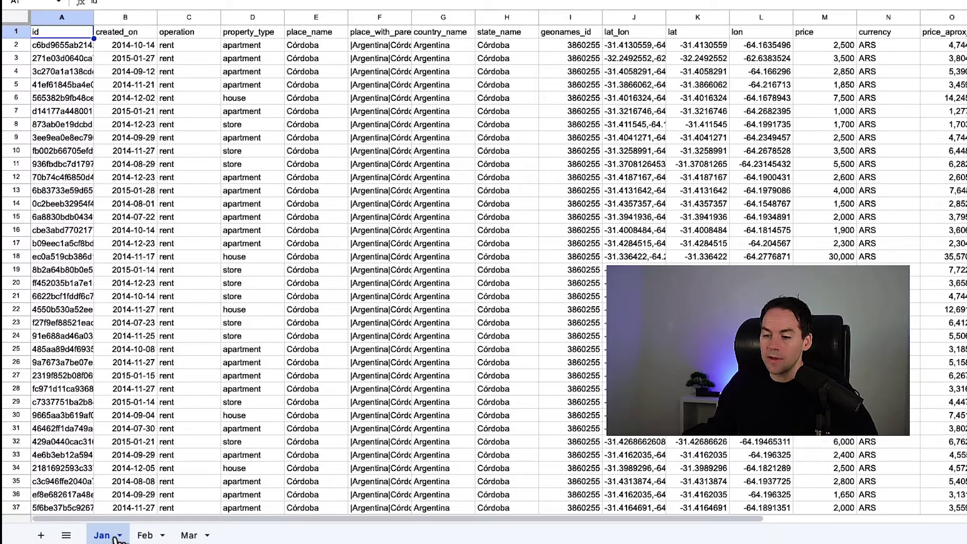
{"action": "left_click", "coordinate": [146, 535]}
{"action": "left_click", "coordinate": [185, 536]}
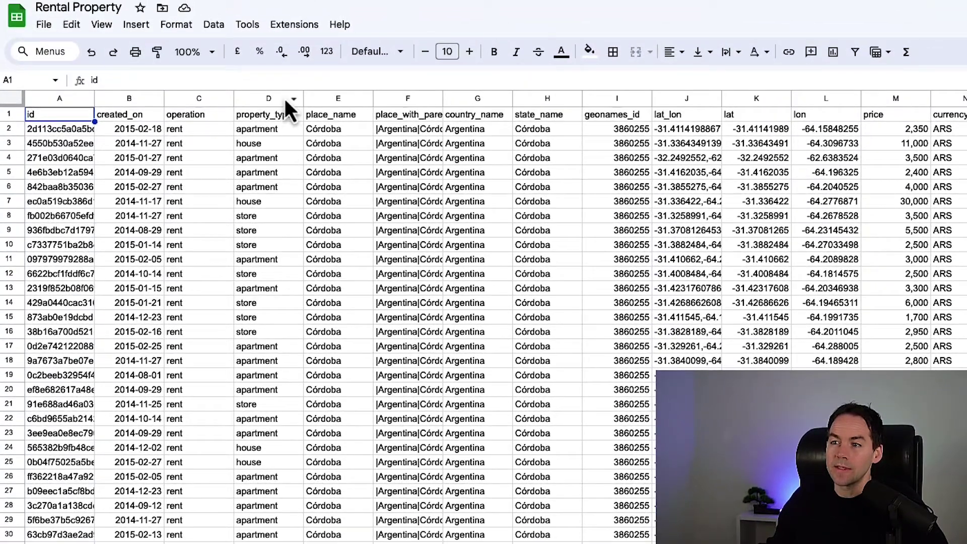
Start recording a new macro from Extensions > Macros, set to use relative references.
{"action": "left_click", "coordinate": [302, 25]}
{"action": "mouse_move", "coordinate": [372, 75]}
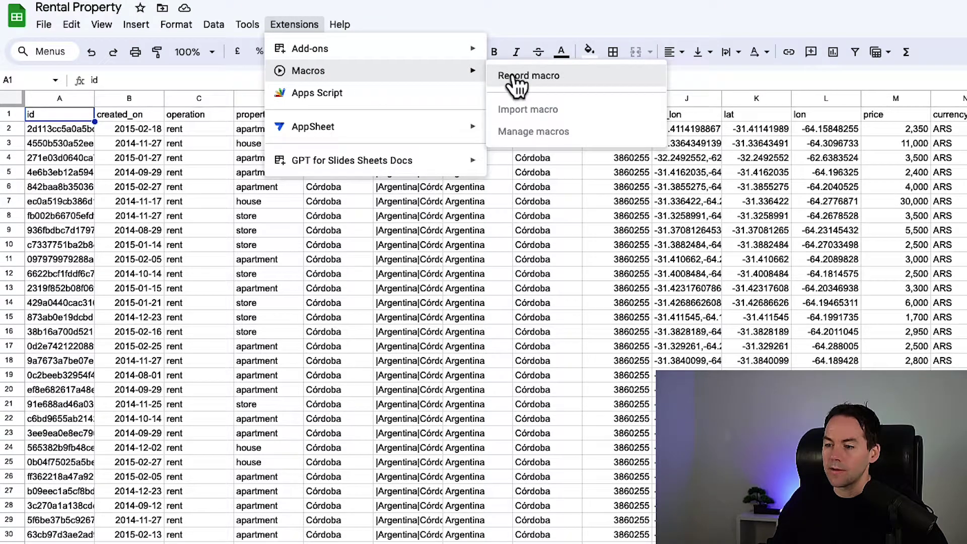
{"action": "left_click", "coordinate": [526, 76]}
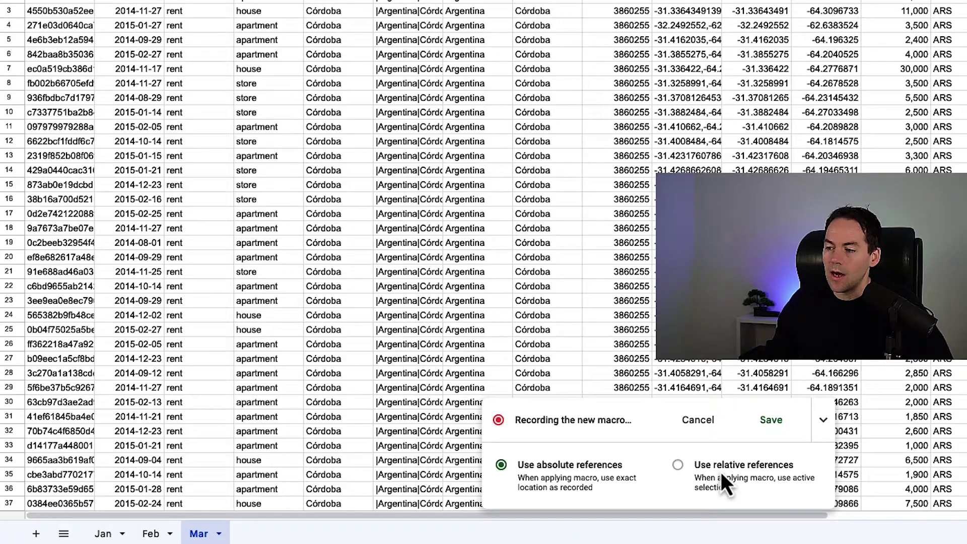
{"action": "left_click", "coordinate": [683, 468]}
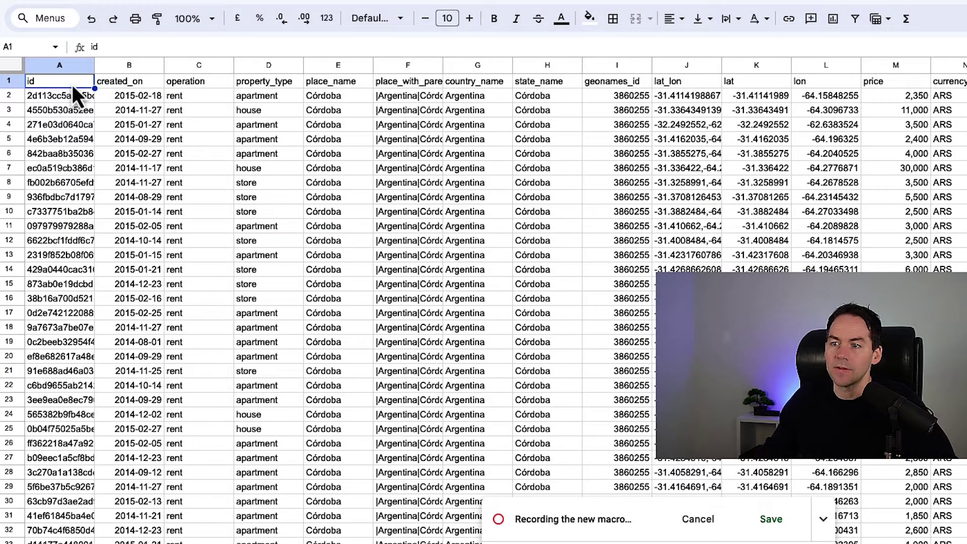
Make the header row dark blue with white text and auto-fit all columns.
{"action": "key", "text": "ctrl+shift+Right"}
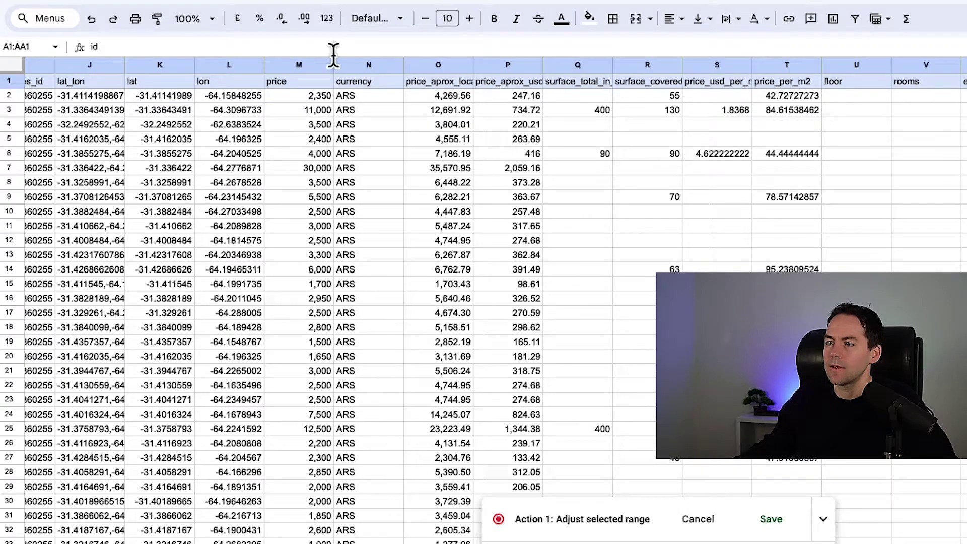
{"action": "left_click", "coordinate": [589, 18]}
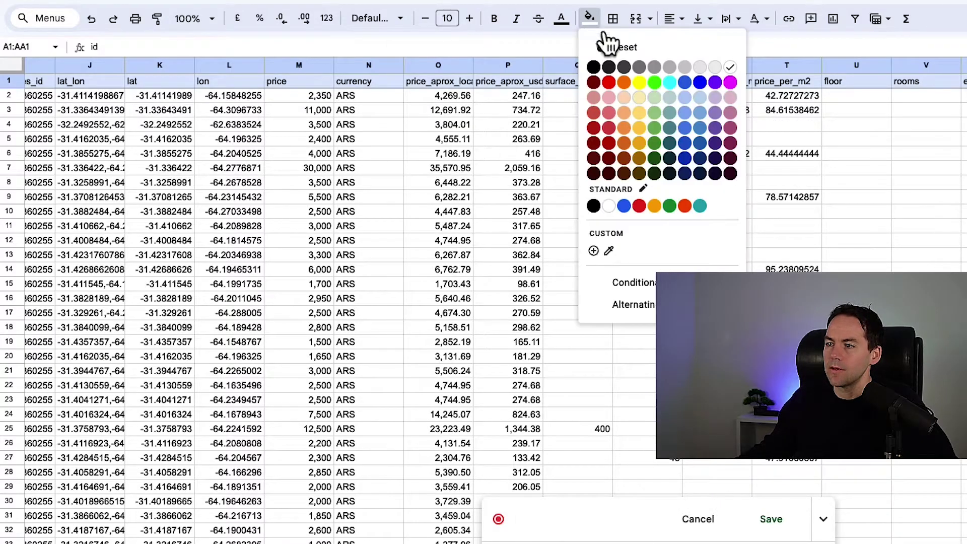
{"action": "left_click", "coordinate": [683, 157]}
{"action": "left_click", "coordinate": [561, 19]}
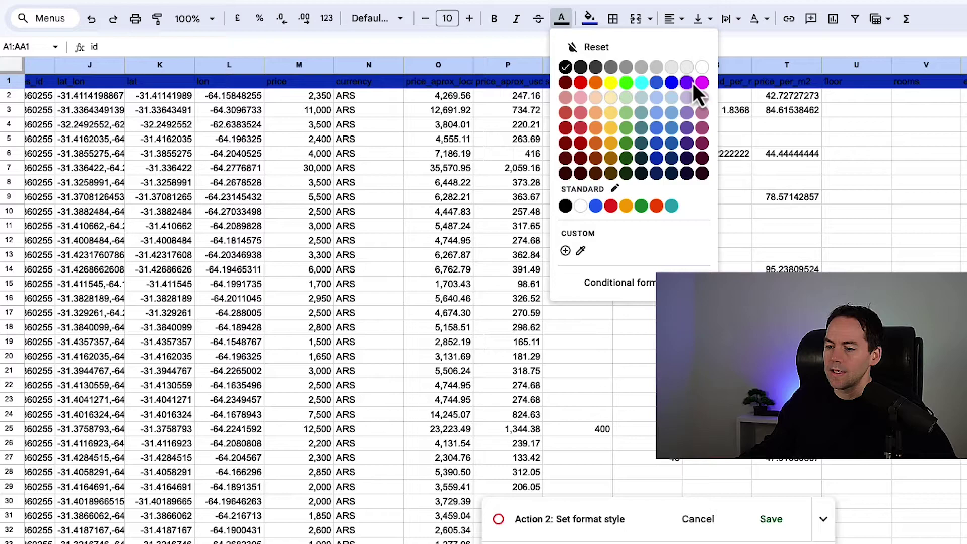
{"action": "left_click", "coordinate": [702, 68]}
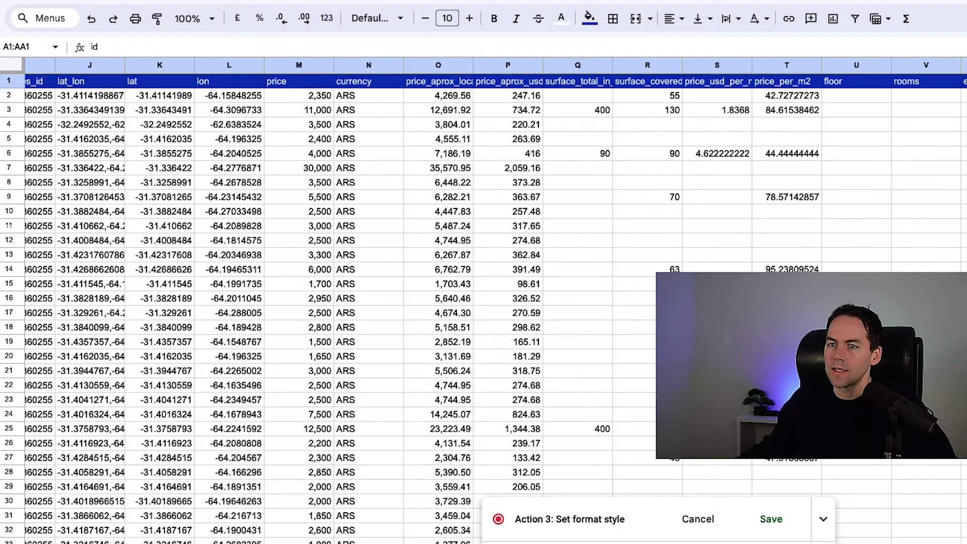
{"action": "scroll", "coordinate": [37, 120], "scroll_direction": "left", "scroll_amount": 10}
{"action": "left_click", "coordinate": [19, 67]}
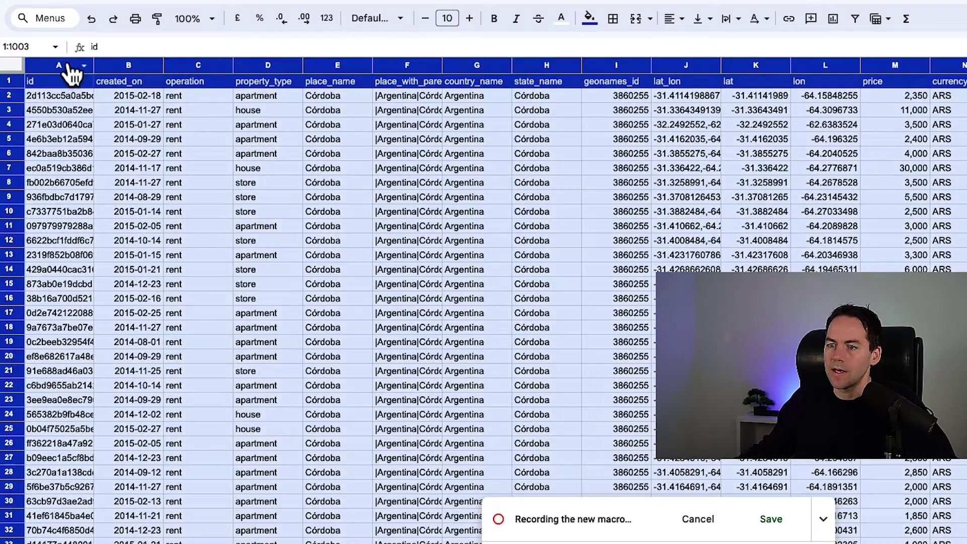
{"action": "double_click", "coordinate": [93, 63]}
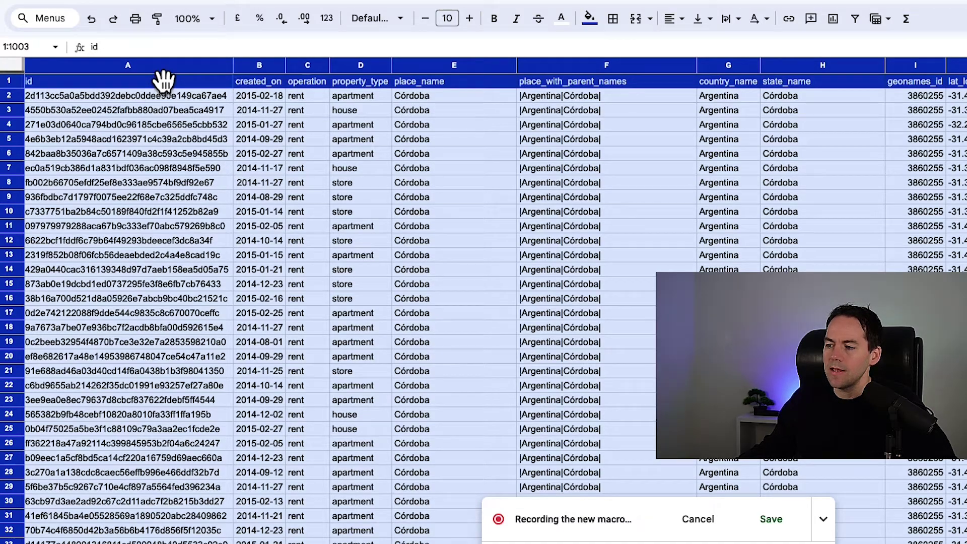
Save the recording as the macro 'Layout' and open its script for editing.
{"action": "left_click", "coordinate": [766, 519]}
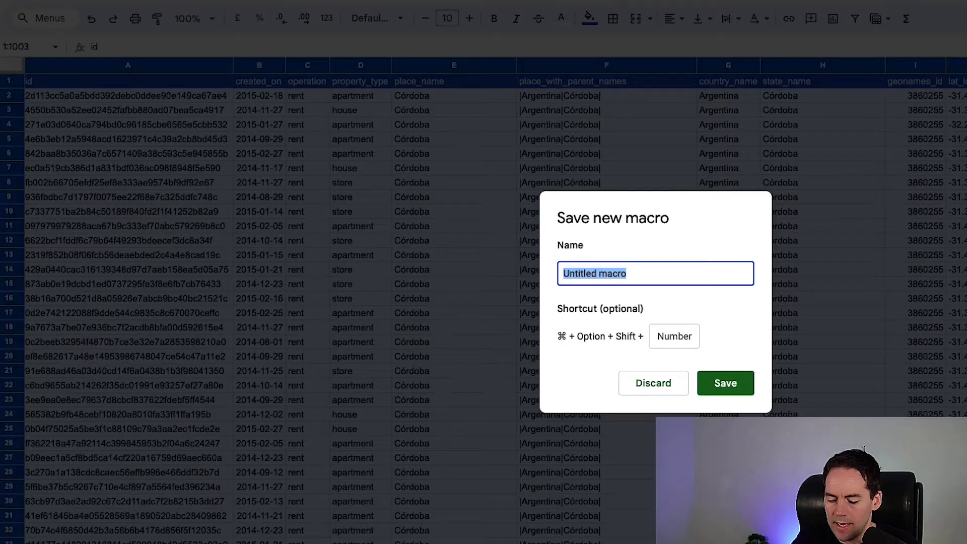
{"action": "type", "text": "Layout"}
{"action": "left_click", "coordinate": [720, 387]}
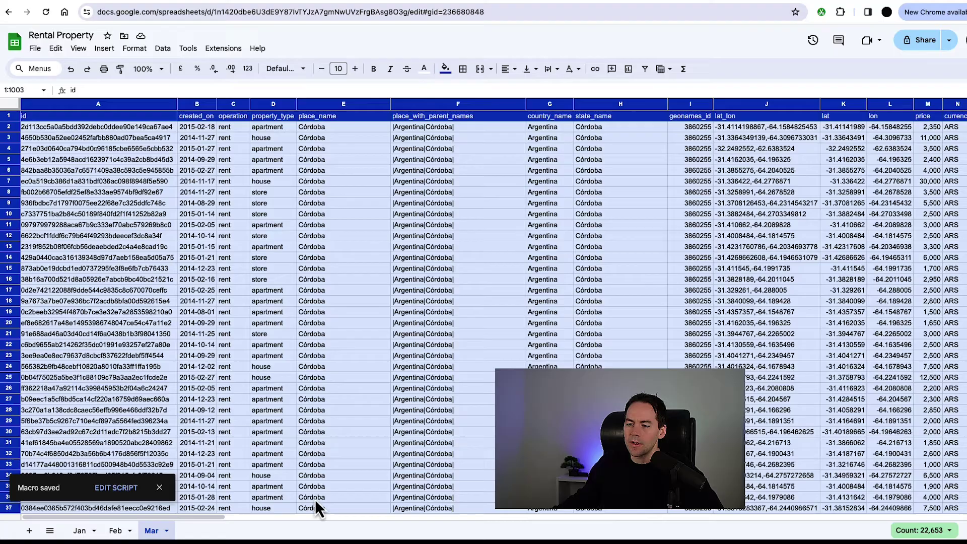
{"action": "left_click", "coordinate": [117, 488]}
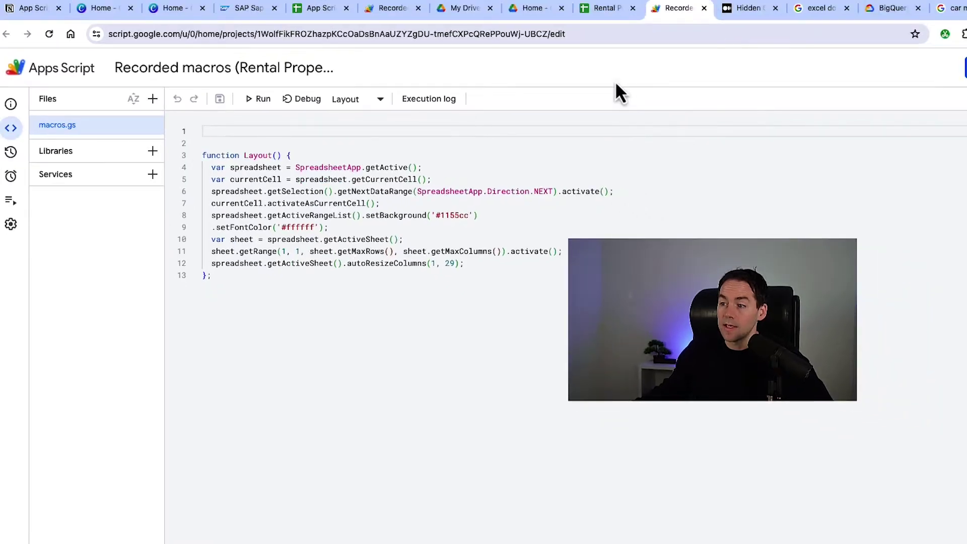
Back in the spreadsheet, run the Layout macro on the next month's sheet.
{"action": "left_click", "coordinate": [611, 9]}
{"action": "left_click", "coordinate": [234, 343]}
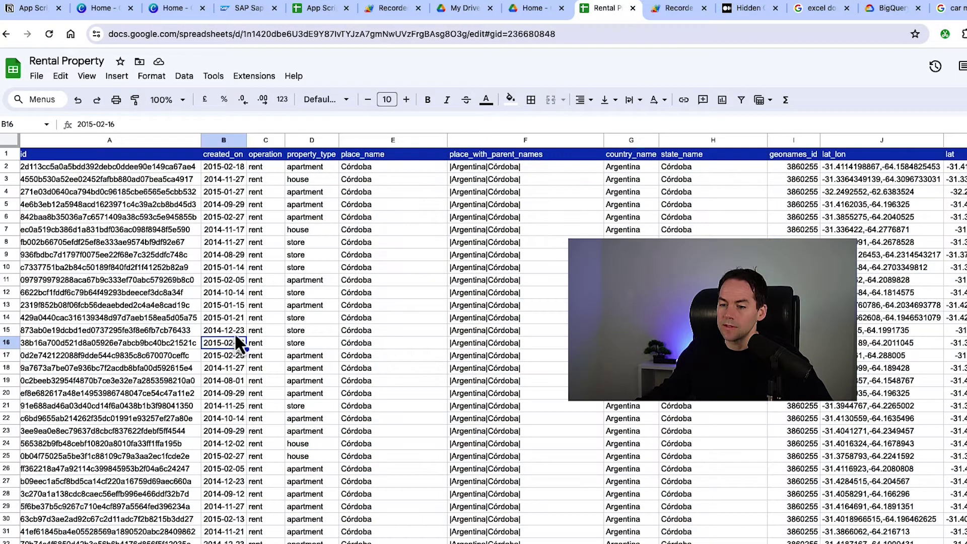
{"action": "key", "text": "alt+Down"}
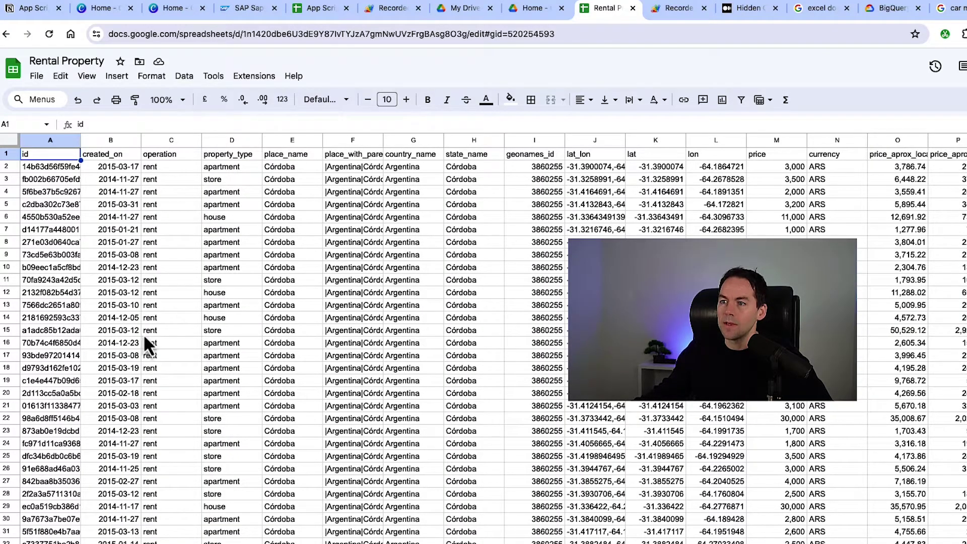
{"action": "left_click", "coordinate": [254, 77]}
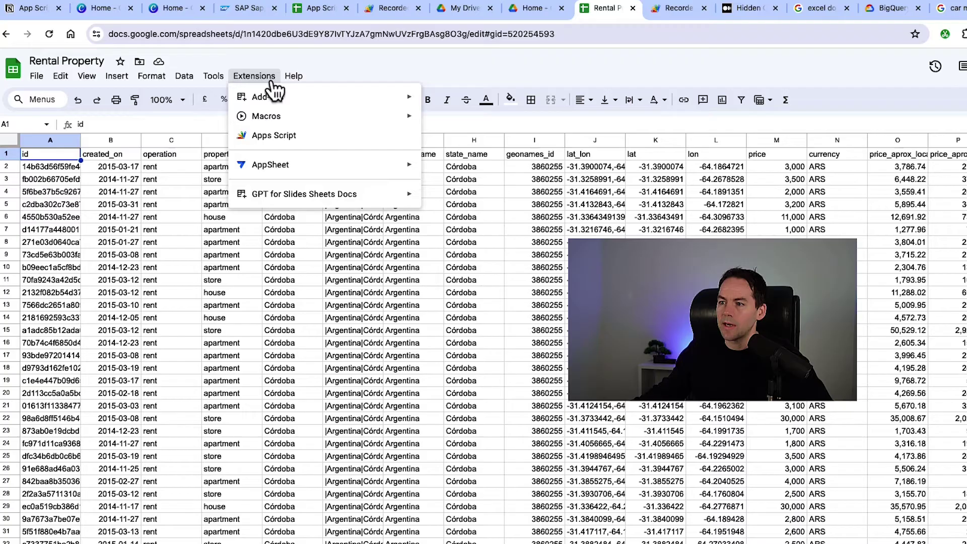
{"action": "mouse_move", "coordinate": [324, 122]}
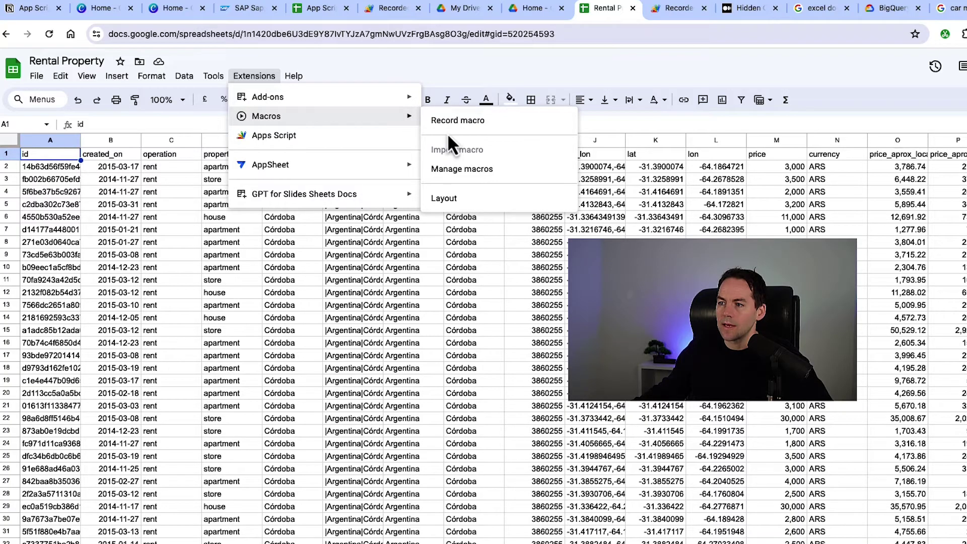
{"action": "left_click", "coordinate": [470, 199]}
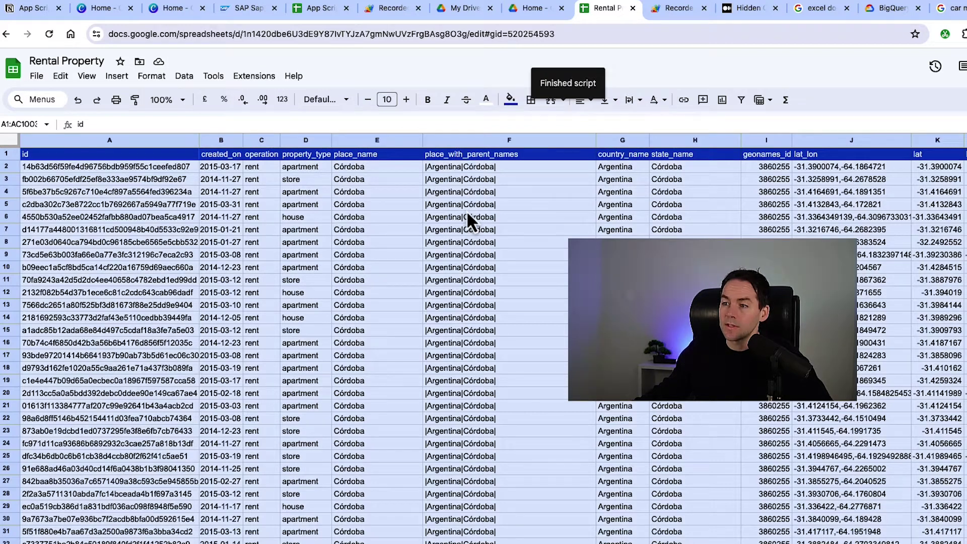
{"action": "left_click", "coordinate": [327, 219]}
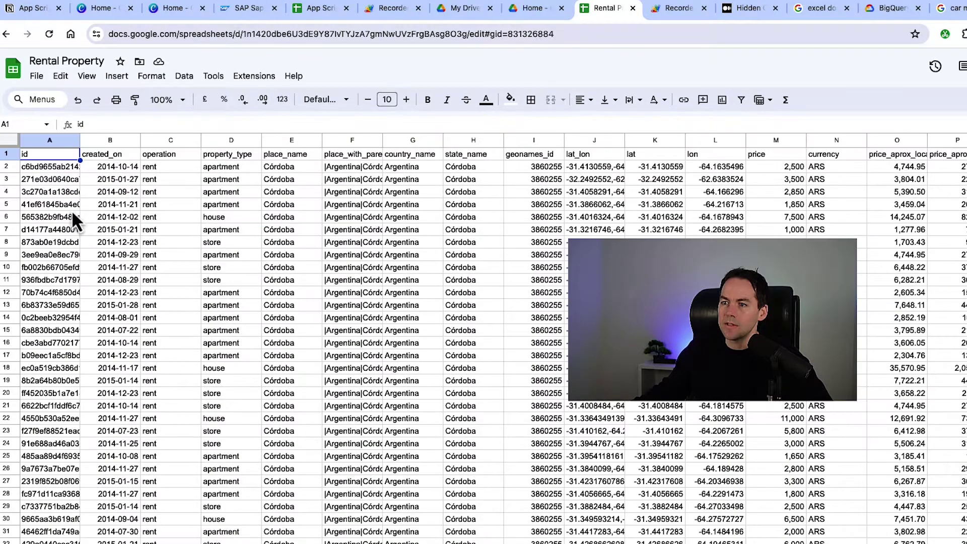
Run the Layout macro again on a third sheet.
{"action": "left_click", "coordinate": [255, 75]}
{"action": "mouse_move", "coordinate": [330, 117]}
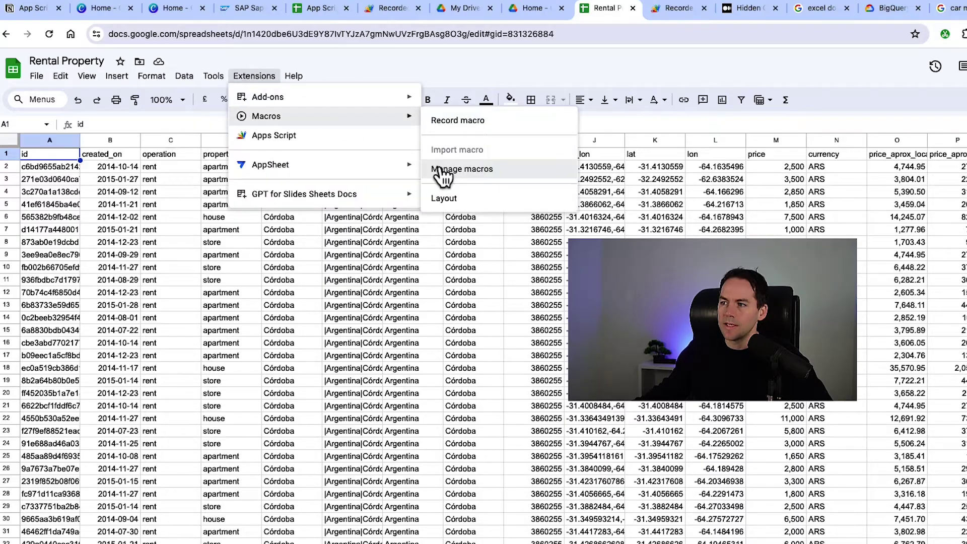
{"action": "left_click", "coordinate": [458, 201]}
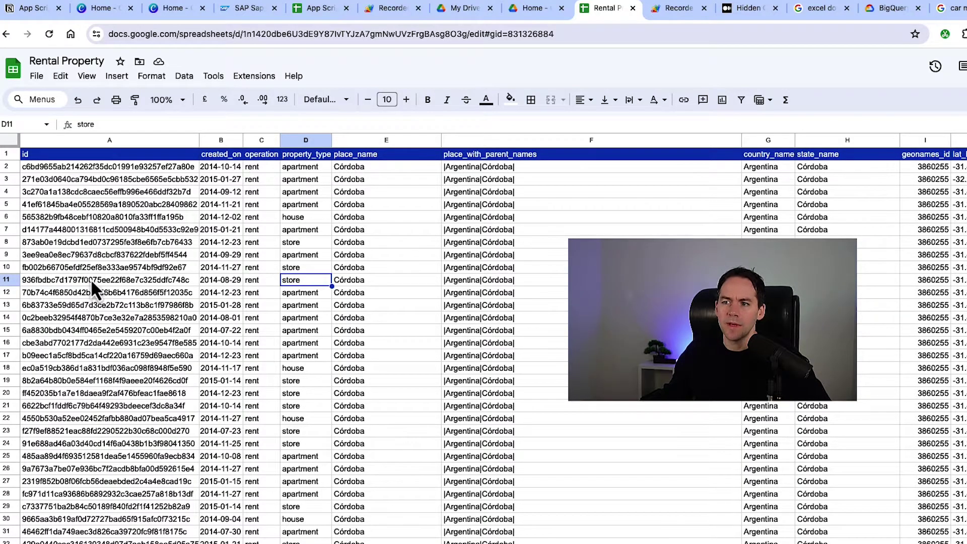
From cell A1, start recording another macro and select the data range A1:AA3297.
{"action": "key", "text": "ctrl+Home"}
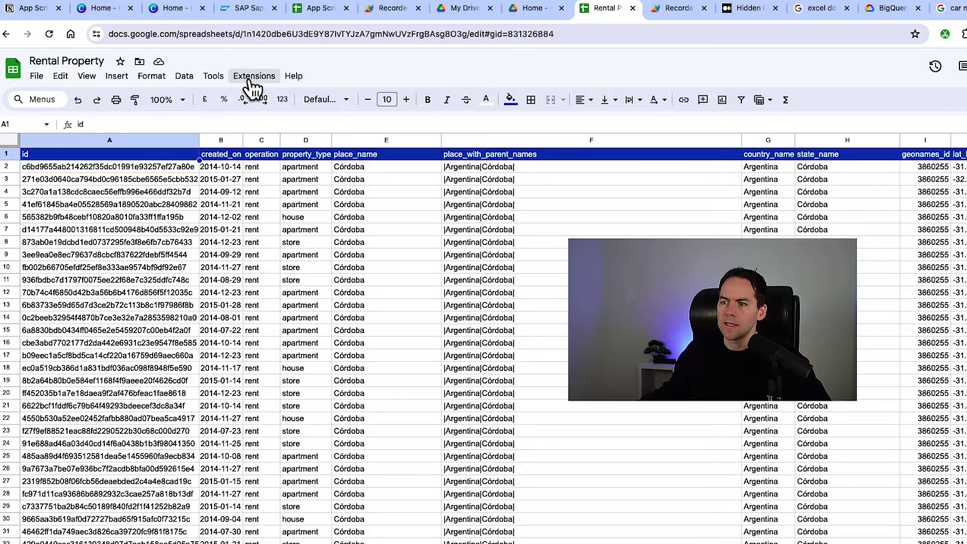
{"action": "left_click", "coordinate": [250, 80]}
{"action": "mouse_move", "coordinate": [328, 119]}
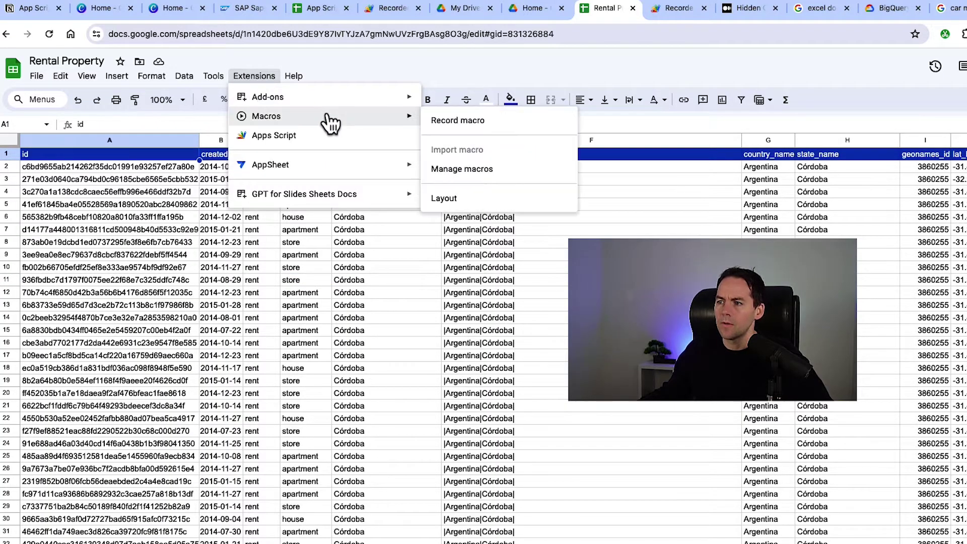
{"action": "left_click", "coordinate": [456, 121]}
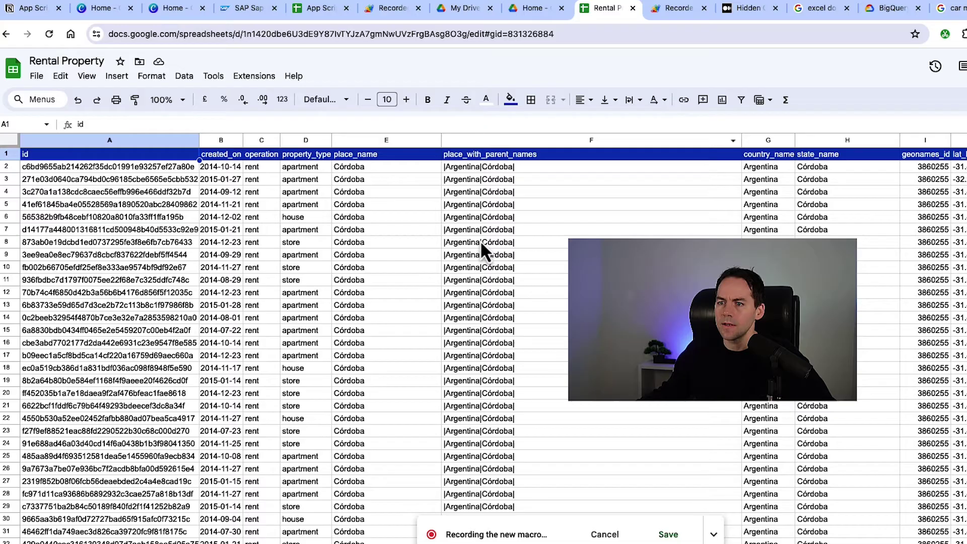
{"action": "key", "text": "ctrl+shift+Right"}
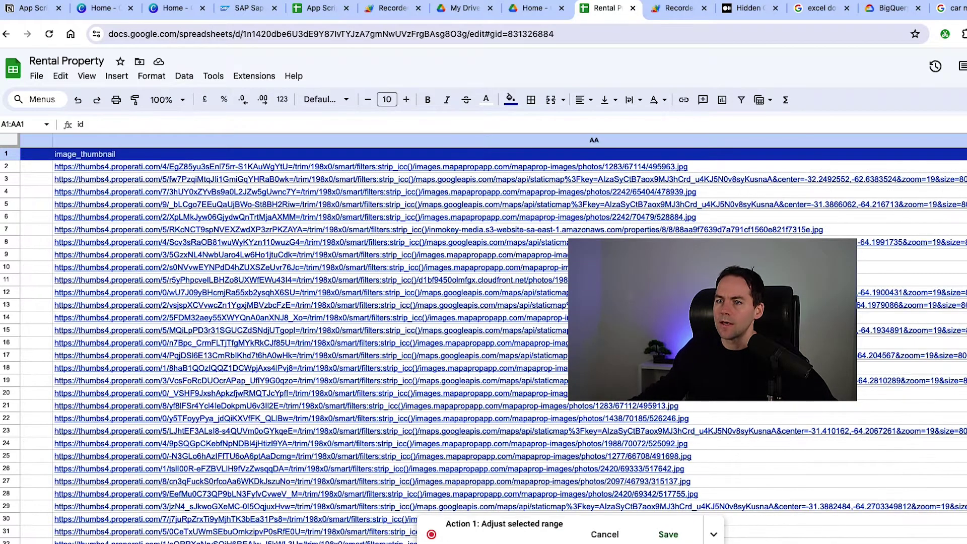
{"action": "key", "text": "ctrl+shift+Down"}
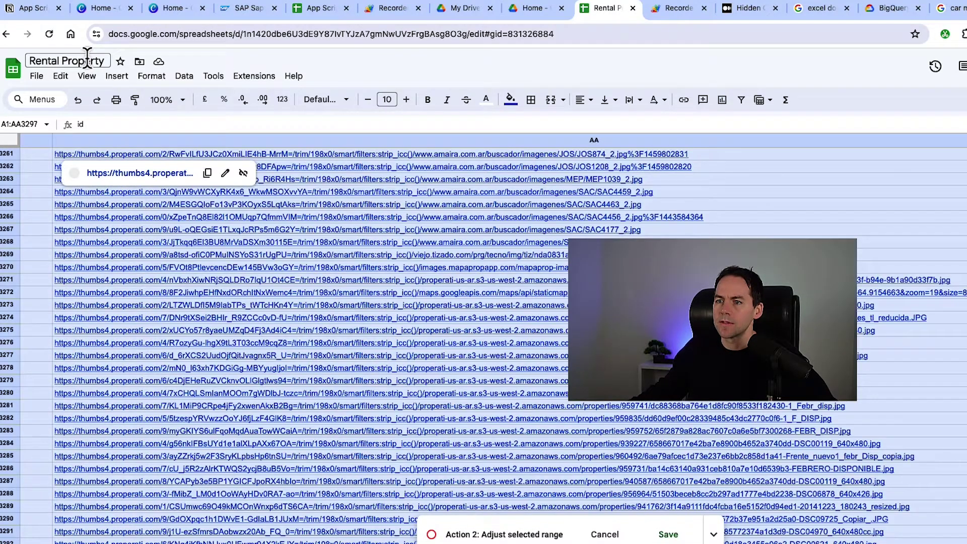
Create a pivot table on a new sheet with state_name as rows and property_type as columns.
{"action": "left_click", "coordinate": [117, 76]}
{"action": "left_click", "coordinate": [164, 202]}
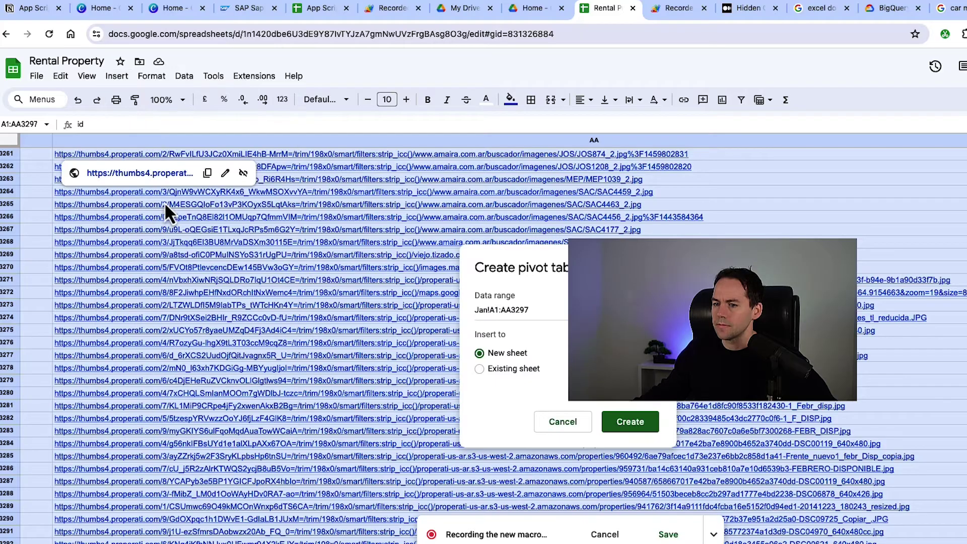
{"action": "left_click", "coordinate": [626, 422]}
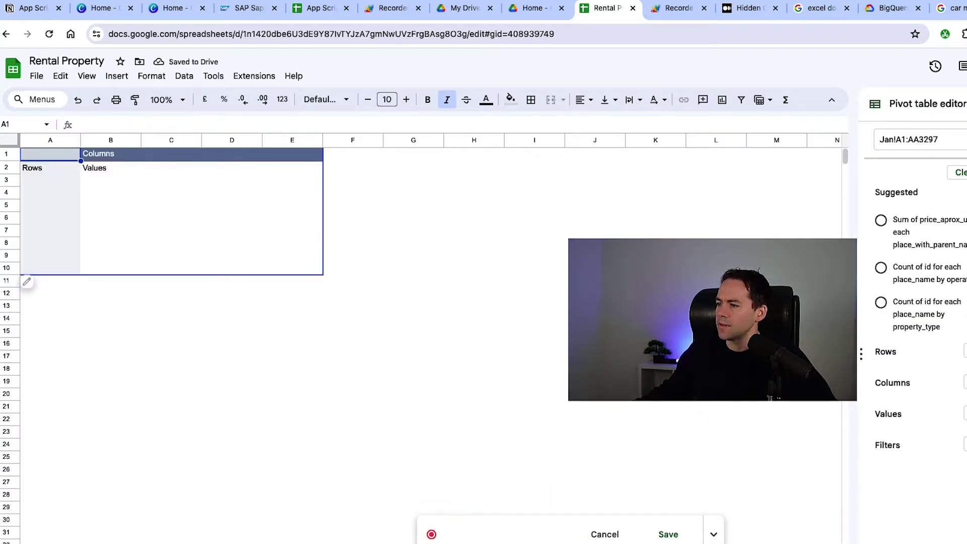
{"action": "left_click_drag", "start_coordinate": [964, 302], "coordinate": [920, 375]}
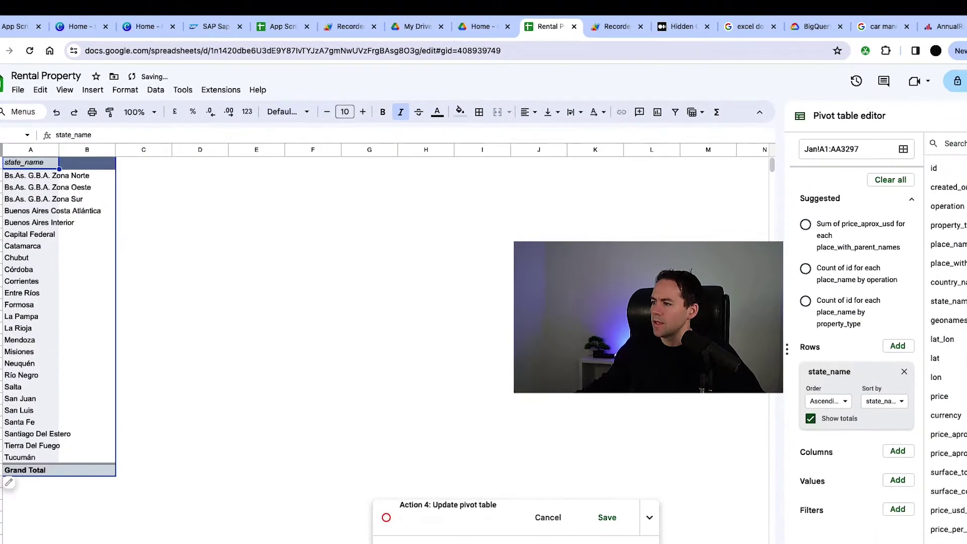
{"action": "scroll", "coordinate": [959, 353], "scroll_direction": "down", "scroll_amount": 1}
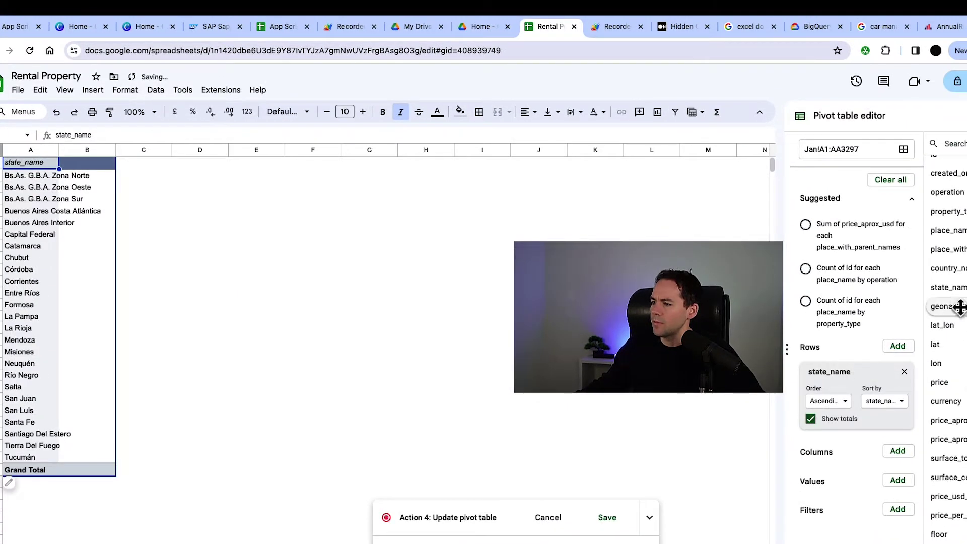
{"action": "left_click_drag", "start_coordinate": [961, 207], "coordinate": [840, 476]}
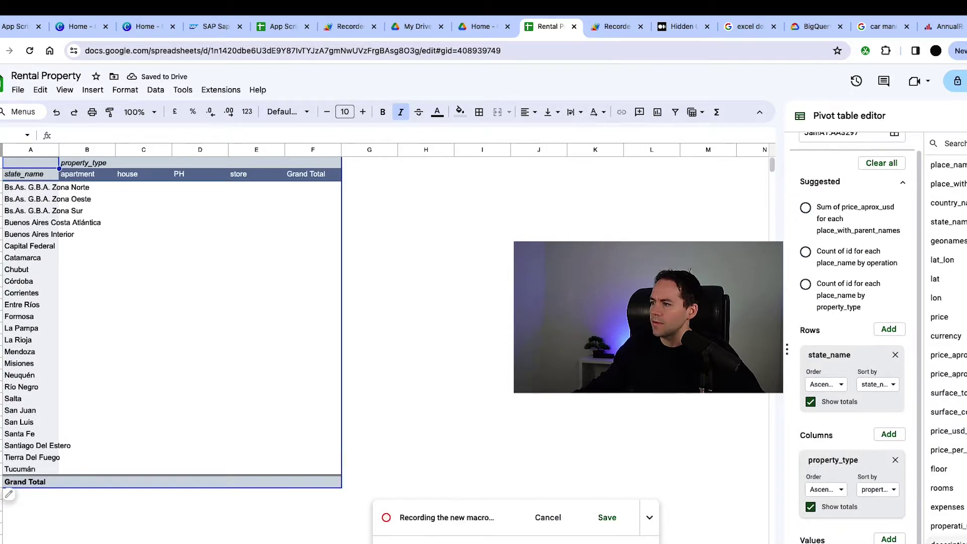
Add id to Values, summarized by COUNTUNIQUE.
{"action": "scroll", "coordinate": [951, 347], "scroll_direction": "up", "scroll_amount": 1}
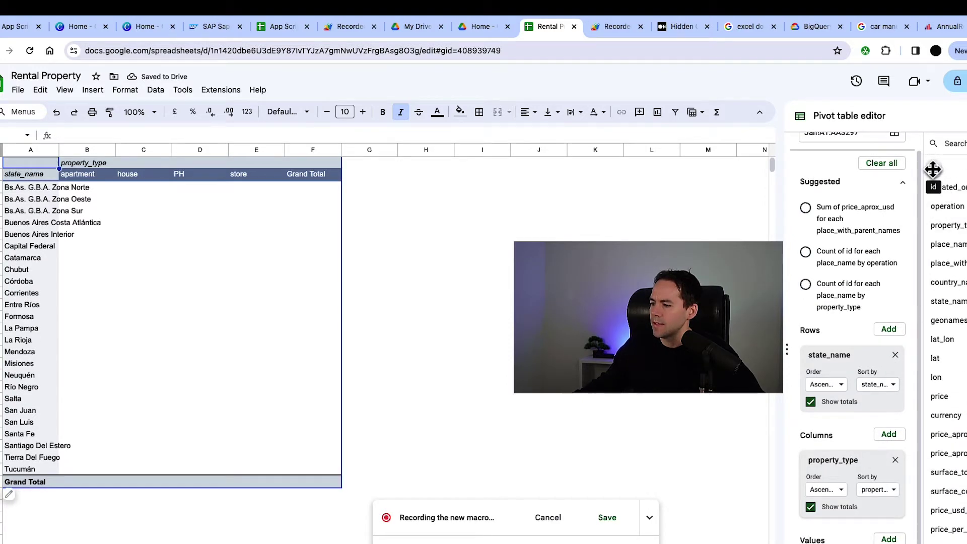
{"action": "scroll", "coordinate": [932, 169], "scroll_direction": "down", "scroll_amount": 1}
{"action": "left_click_drag", "start_coordinate": [937, 169], "coordinate": [851, 536]}
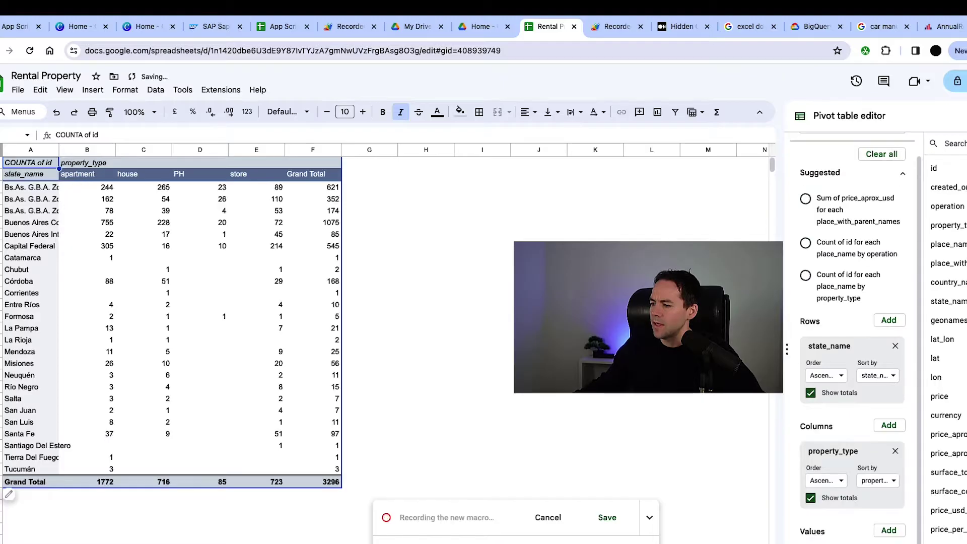
{"action": "scroll", "coordinate": [851, 503], "scroll_direction": "down", "scroll_amount": 2}
{"action": "left_click", "coordinate": [840, 533]}
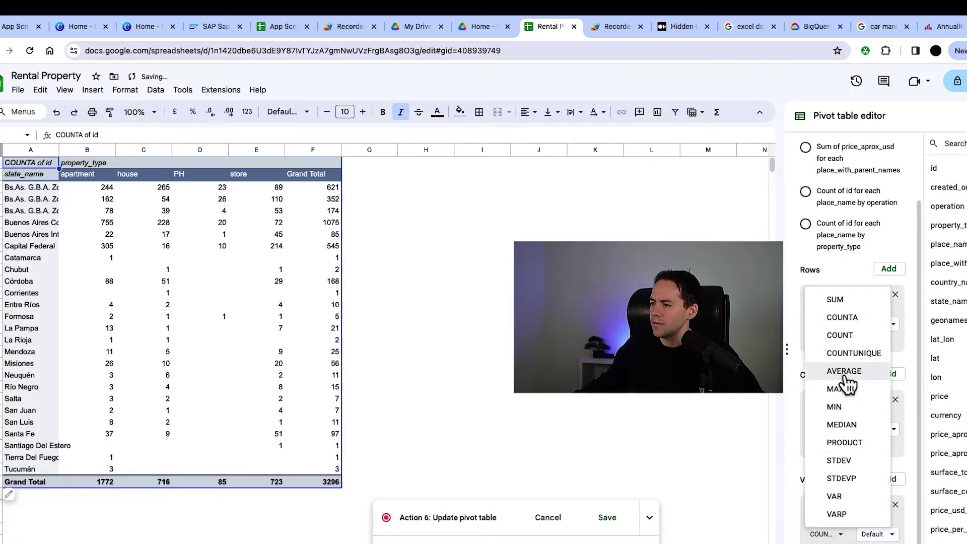
{"action": "left_click", "coordinate": [873, 354]}
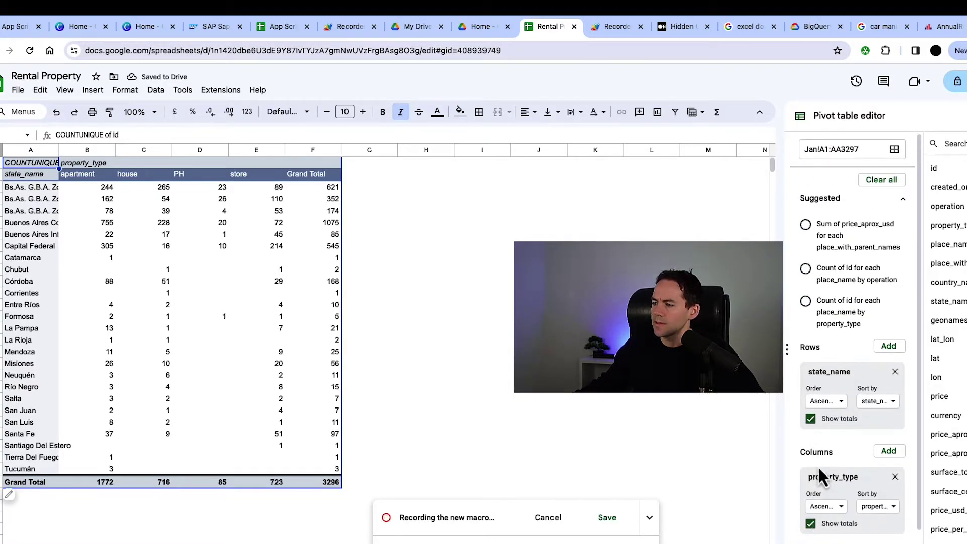
Sort state rows descending by COUNTUNIQUE of id for apartment, and auto-fit column A.
{"action": "left_click", "coordinate": [878, 401]}
{"action": "left_click", "coordinate": [896, 436]}
{"action": "left_click", "coordinate": [866, 420]}
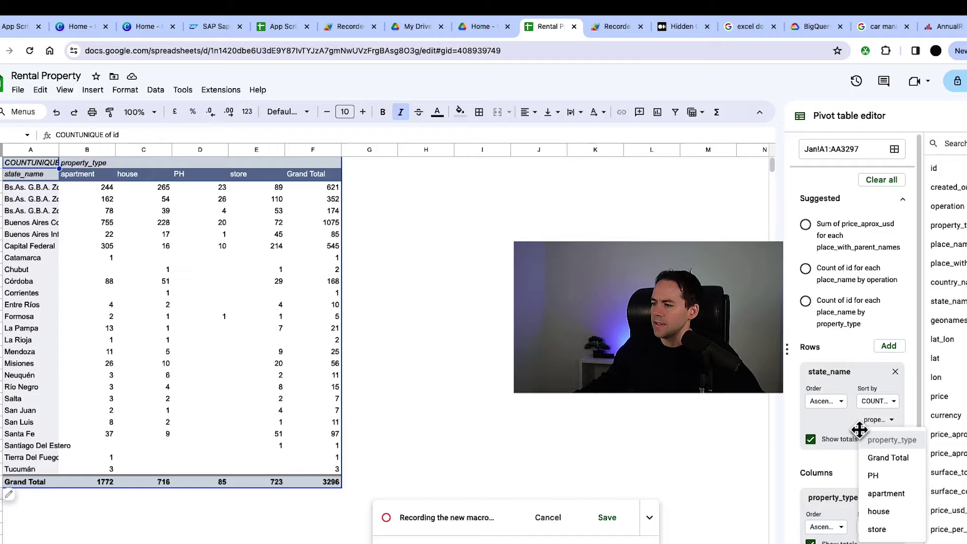
{"action": "left_click", "coordinate": [840, 401]}
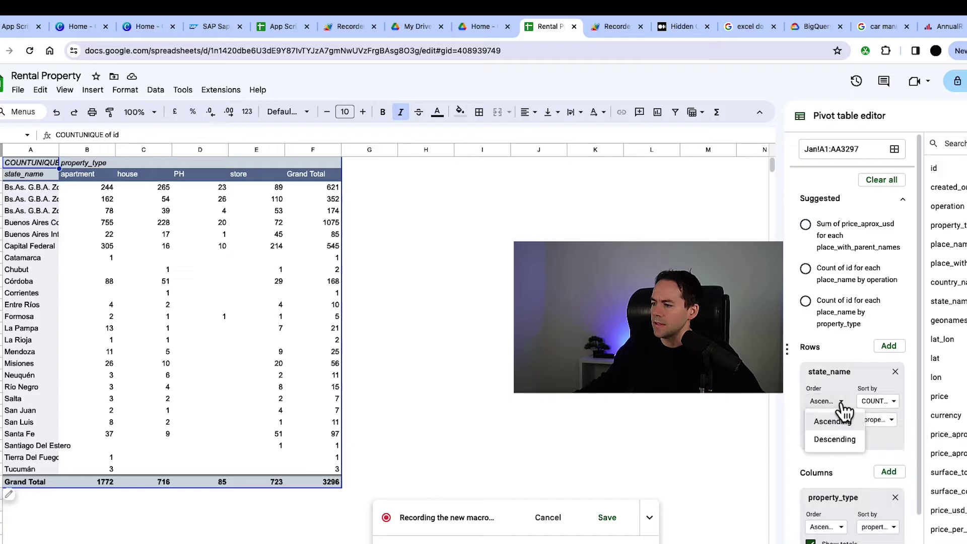
{"action": "left_click", "coordinate": [846, 440]}
{"action": "left_click", "coordinate": [878, 421]}
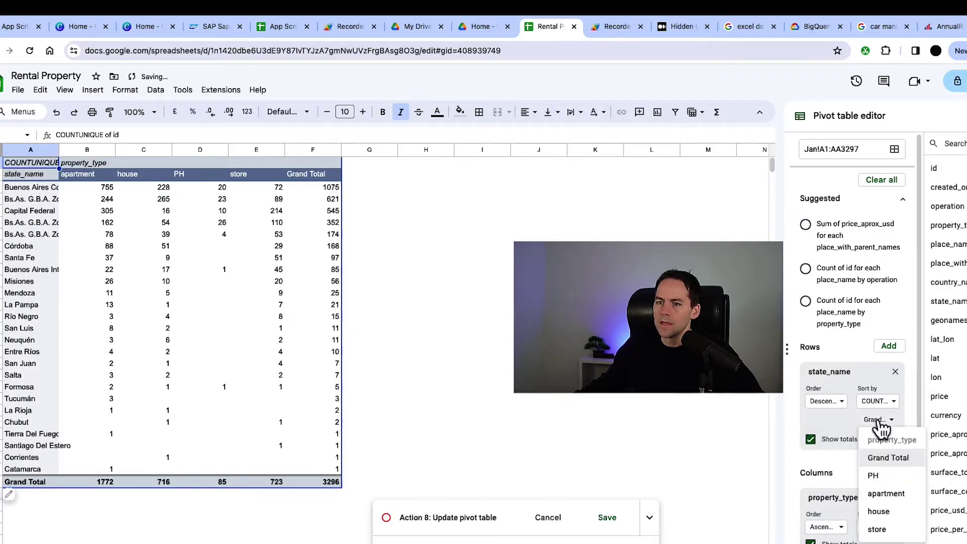
{"action": "left_click", "coordinate": [892, 494]}
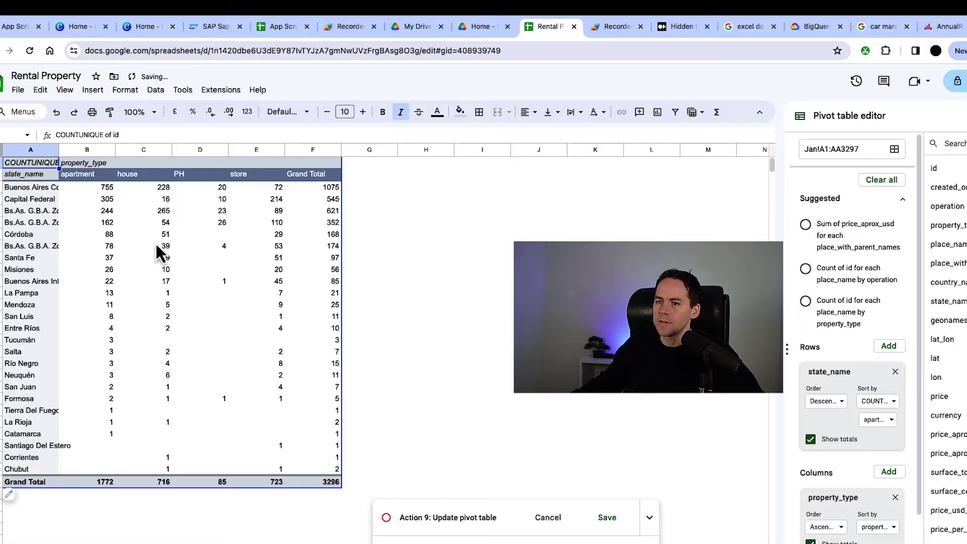
{"action": "double_click", "coordinate": [58, 149]}
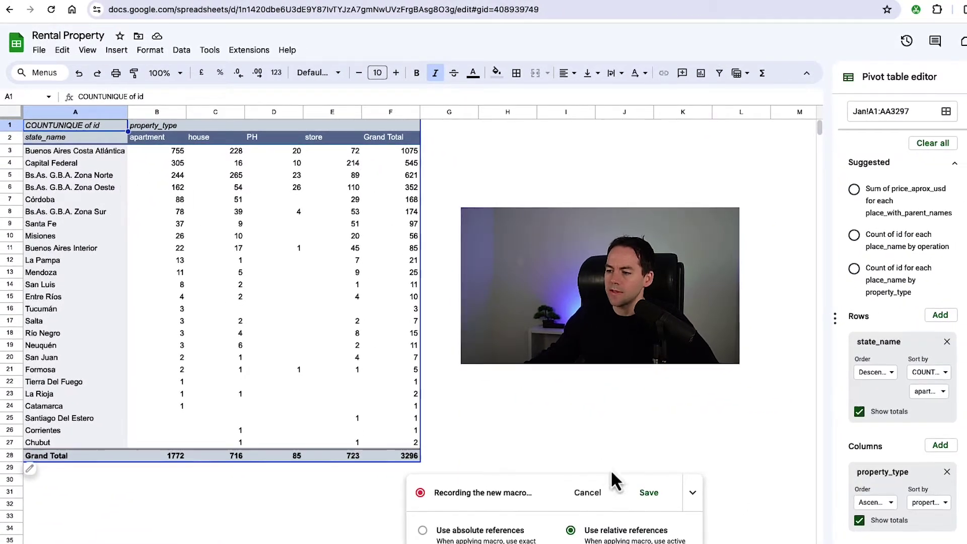
Save the recording as the macro 'Pivot Table' and open its script in Apps Script.
{"action": "left_click", "coordinate": [655, 497]}
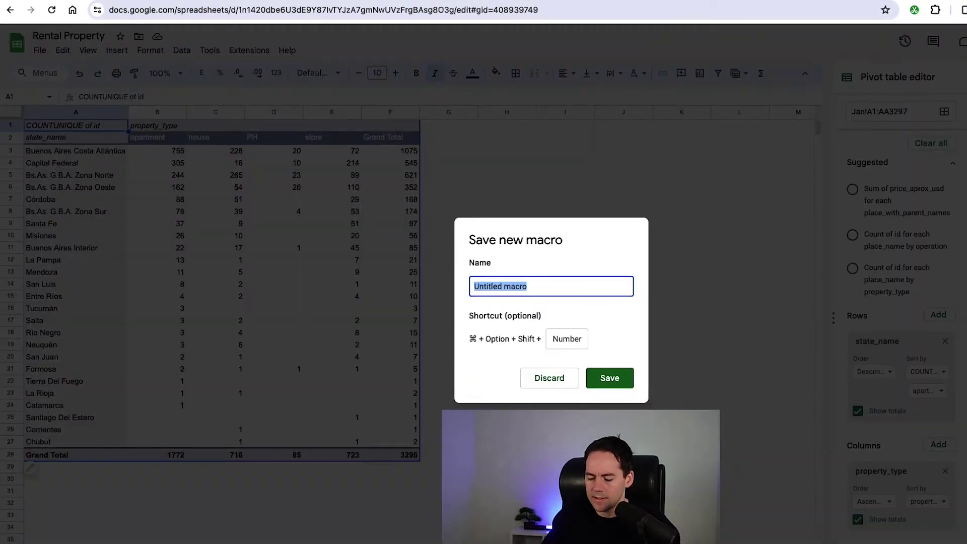
{"action": "type", "text": "Pivot Table"}
{"action": "left_click", "coordinate": [606, 379]}
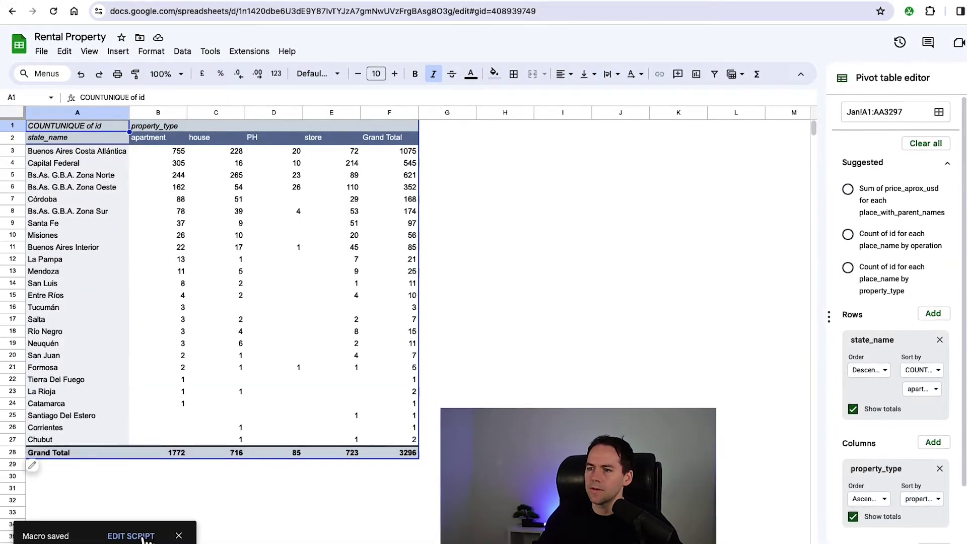
{"action": "left_click", "coordinate": [132, 536]}
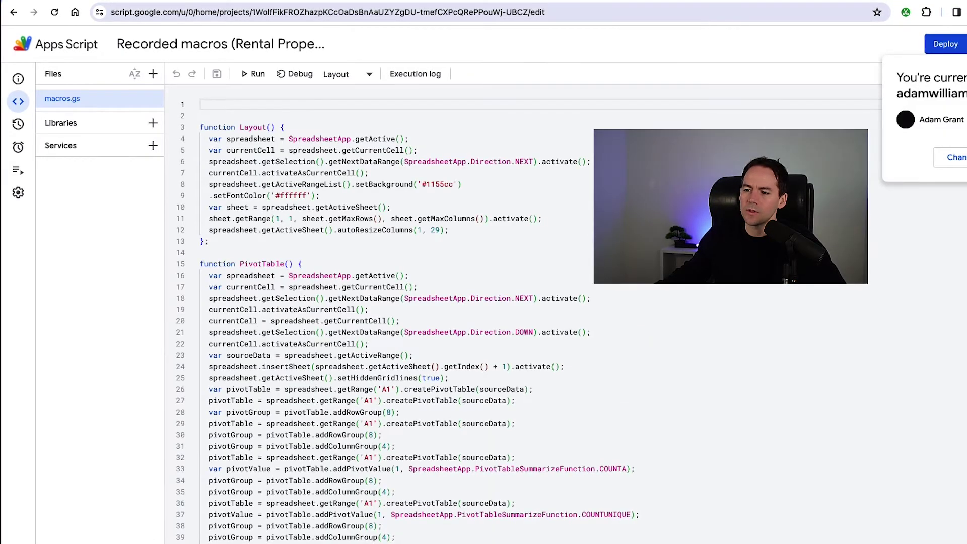
{"action": "scroll", "coordinate": [430, 255], "scroll_direction": "down", "scroll_amount": 2}
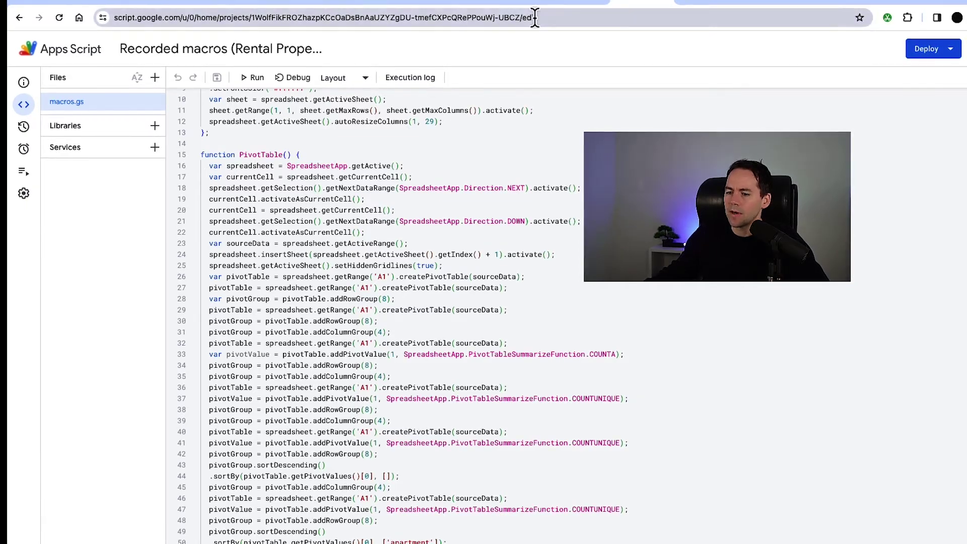
From A1 of the data sheet, run the Pivot Table macro, producing a pivot with Capital Federal (185) first.
{"action": "left_click", "coordinate": [575, 2]}
{"action": "key", "text": "alt+Up"}
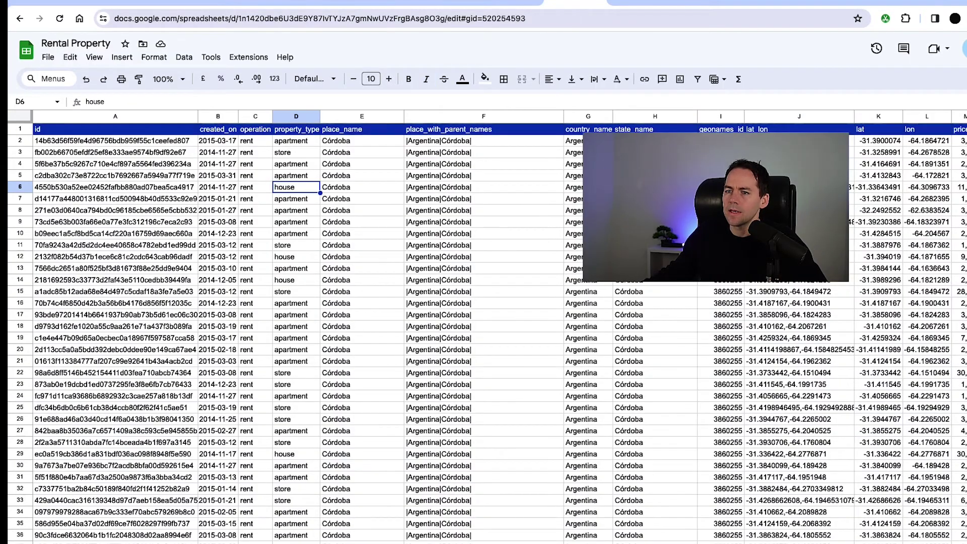
{"action": "left_click", "coordinate": [101, 130]}
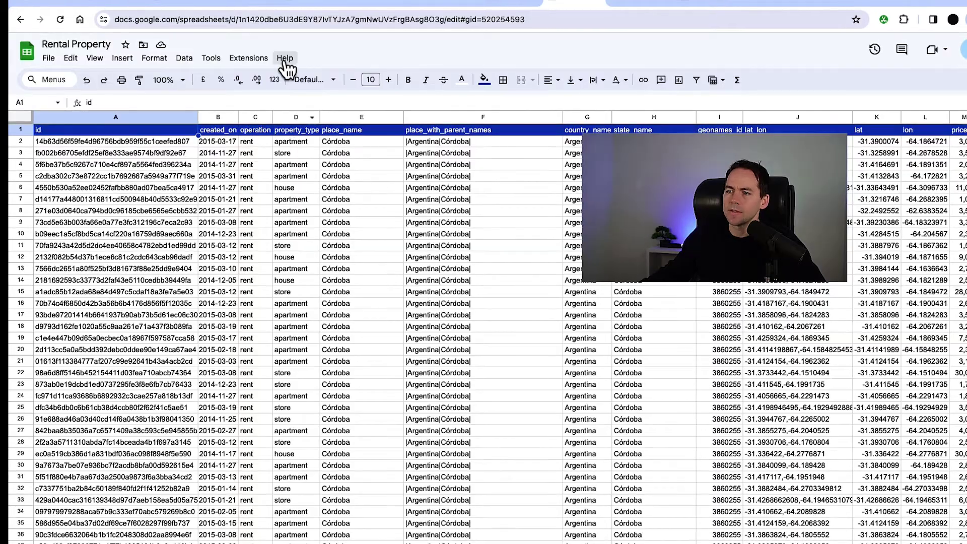
{"action": "left_click", "coordinate": [248, 58]}
{"action": "mouse_move", "coordinate": [263, 103]}
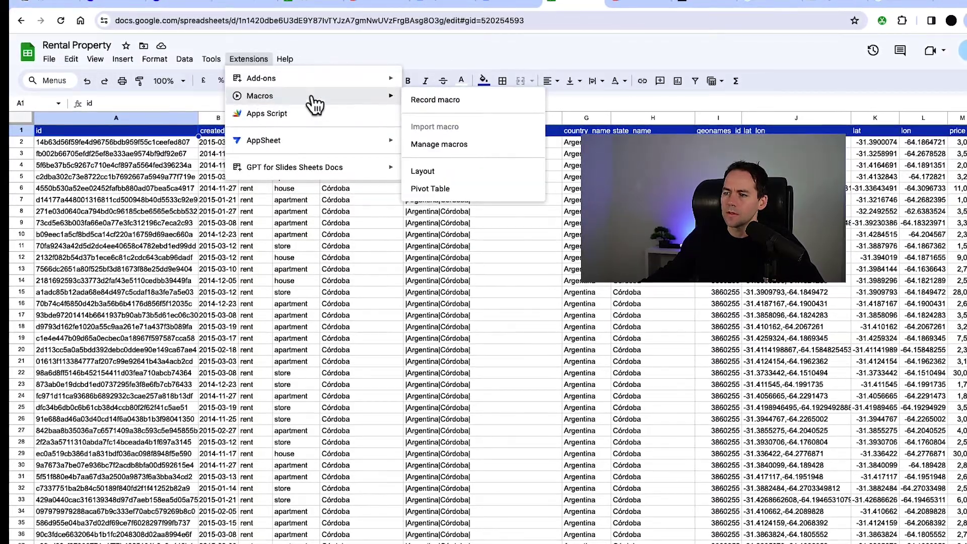
{"action": "left_click", "coordinate": [441, 189]}
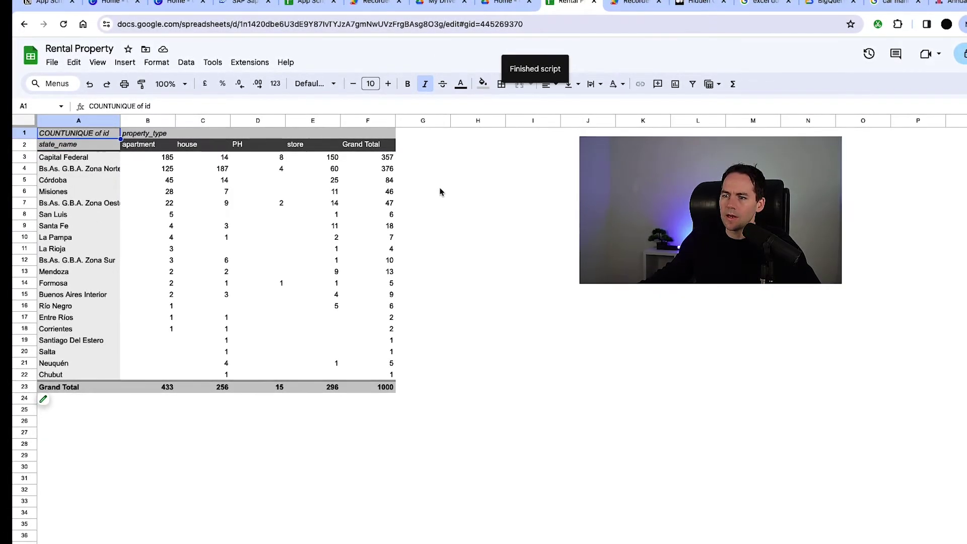
{"action": "left_click", "coordinate": [164, 157]}
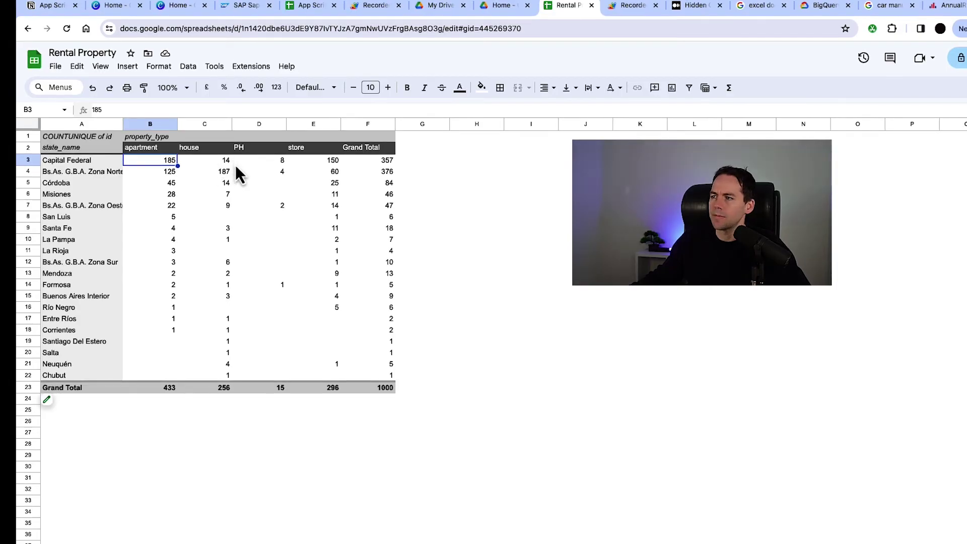
Change the line 50 sort value from 'apartment' to 'house' and save the script.
{"action": "left_click", "coordinate": [631, 5]}
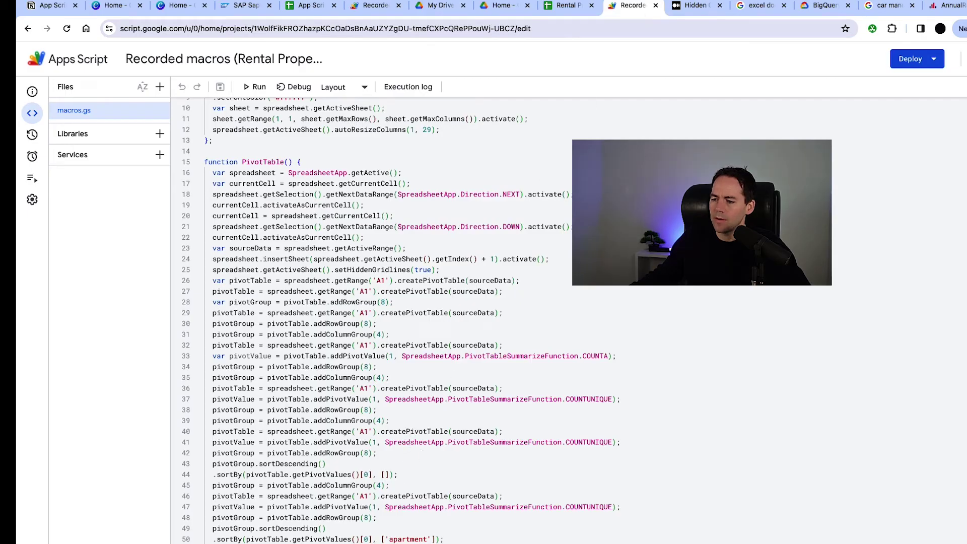
{"action": "left_click", "coordinate": [407, 539]}
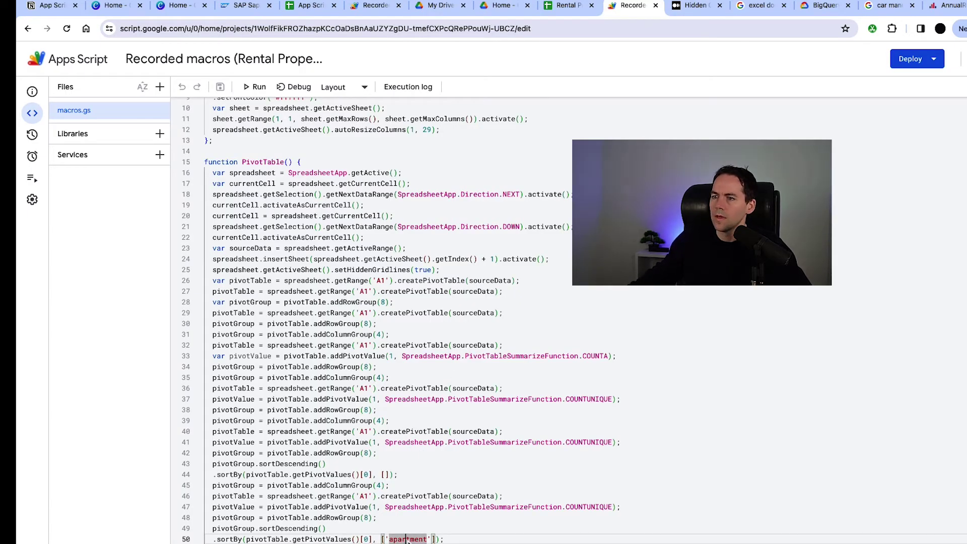
{"action": "left_click", "coordinate": [221, 91]}
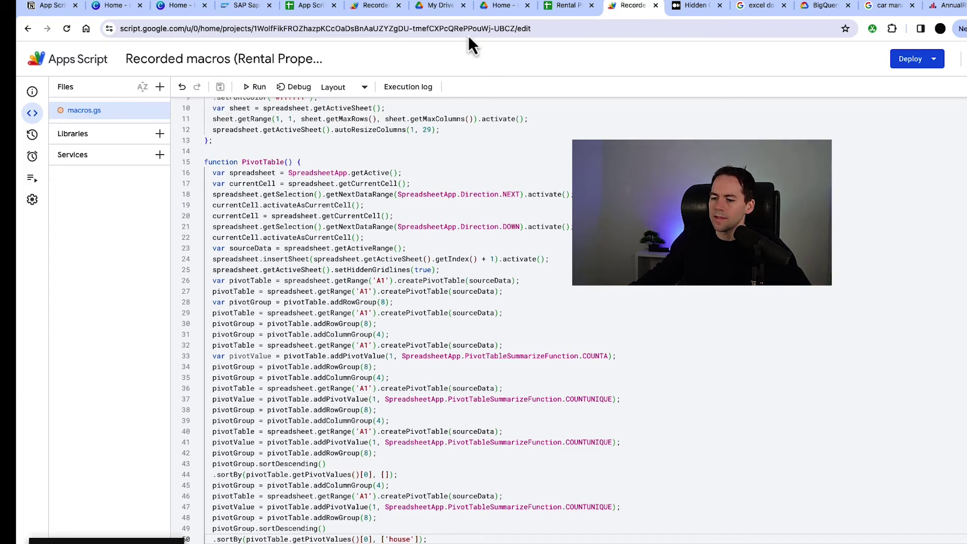
Rerun the edited Pivot Table macro from the raw data sheet of the Rental Property spreadsheet.
{"action": "left_click", "coordinate": [572, 7]}
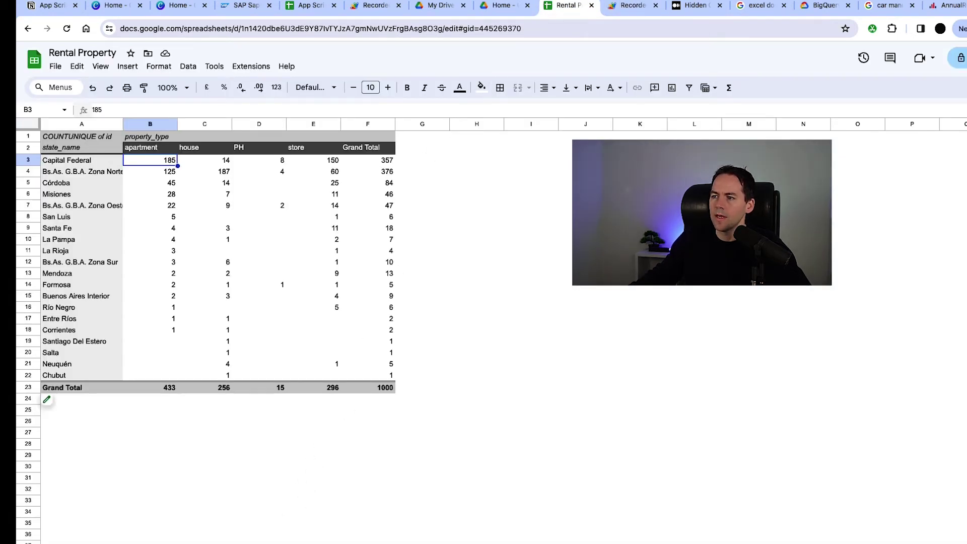
{"action": "key", "text": "ctrl+shift+Page_Up"}
{"action": "left_click", "coordinate": [251, 66]}
{"action": "mouse_move", "coordinate": [295, 112]}
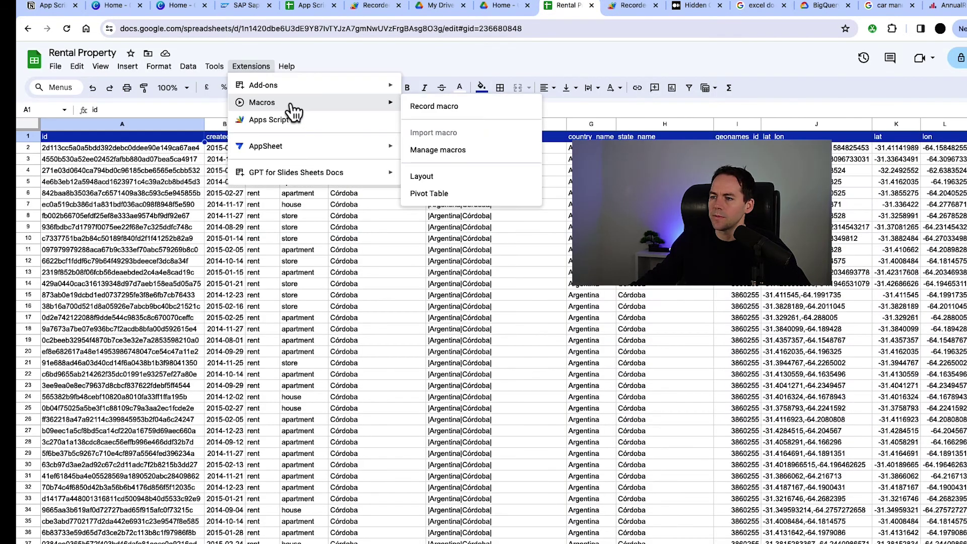
{"action": "left_click", "coordinate": [430, 196]}
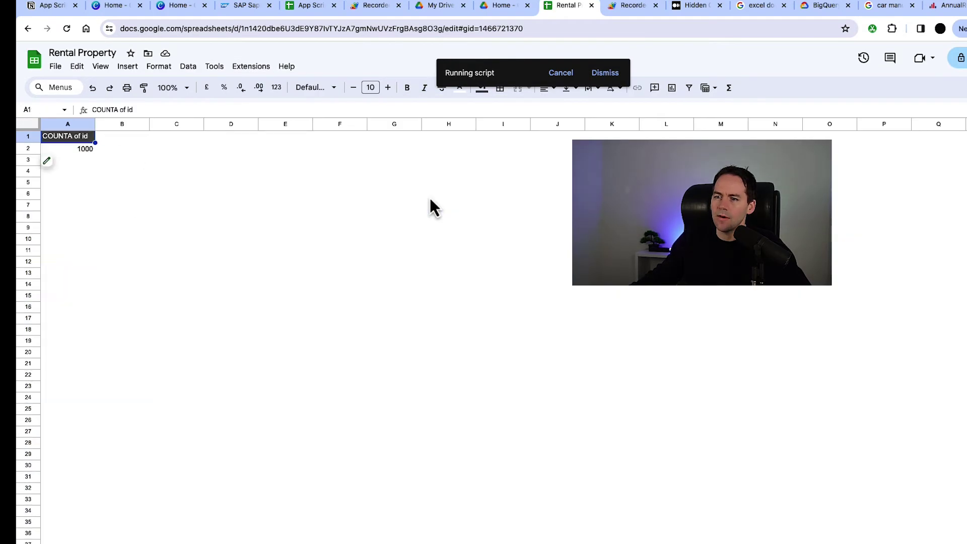